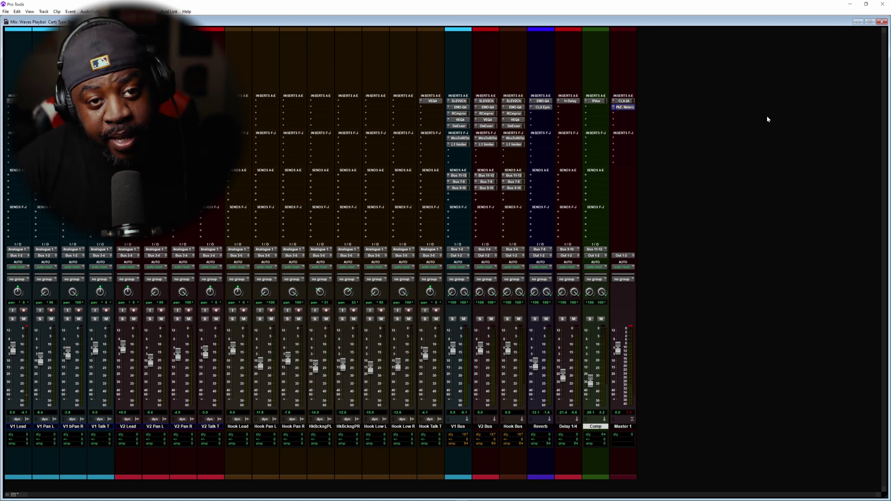
# Open the SSL EV2 Channel plugin on V1 Bus and place its window on the mixer's right side
pyautogui.click(459, 102)
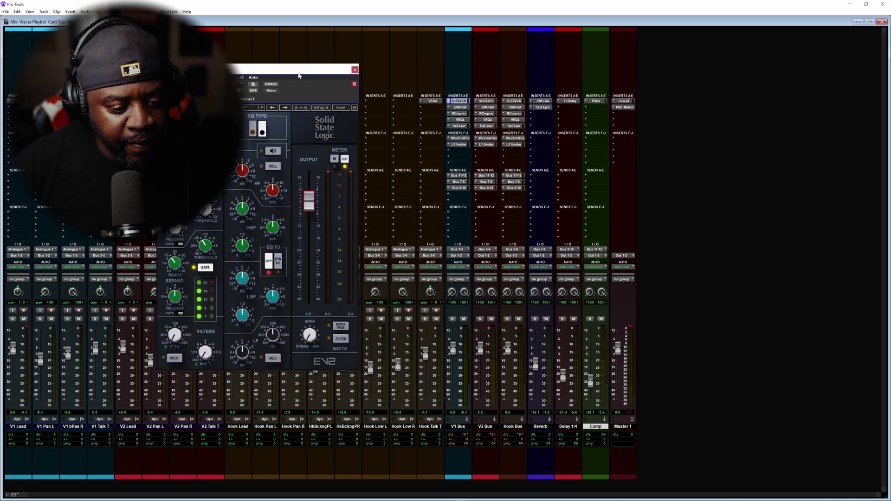
pyautogui.moveTo(299, 75); pyautogui.dragTo(722, 53)
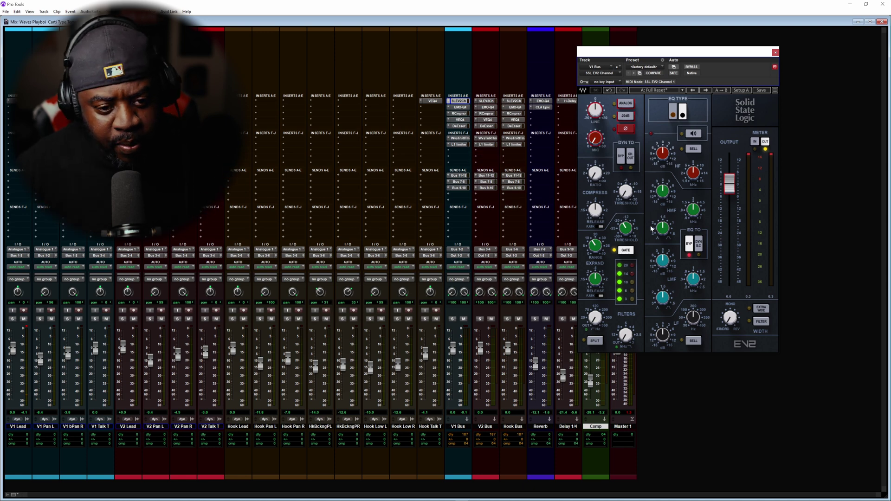
# Close the SSL window, check the V1 Bus EMO-Q4 EQ curve, then close the EQ
pyautogui.click(775, 52)
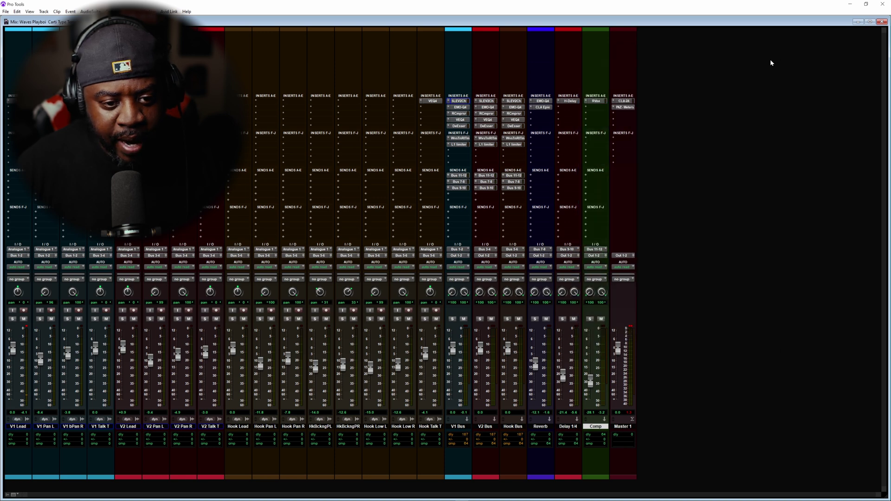
pyautogui.click(459, 108)
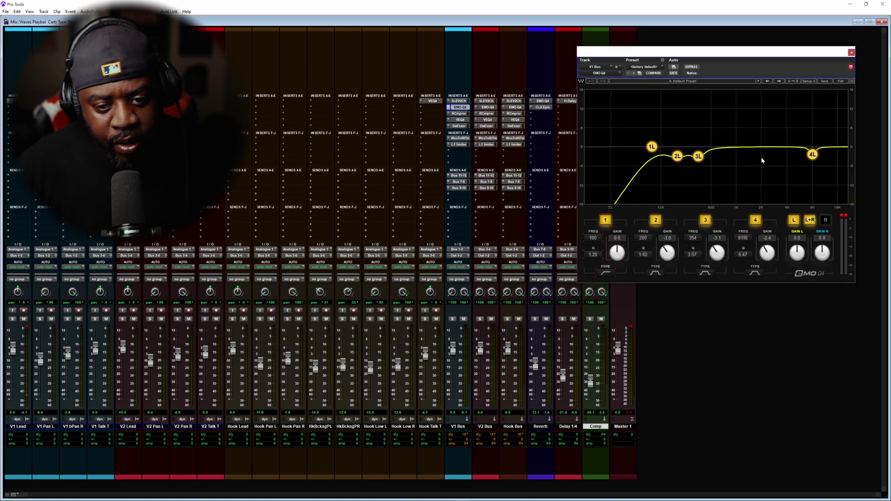
pyautogui.click(852, 53)
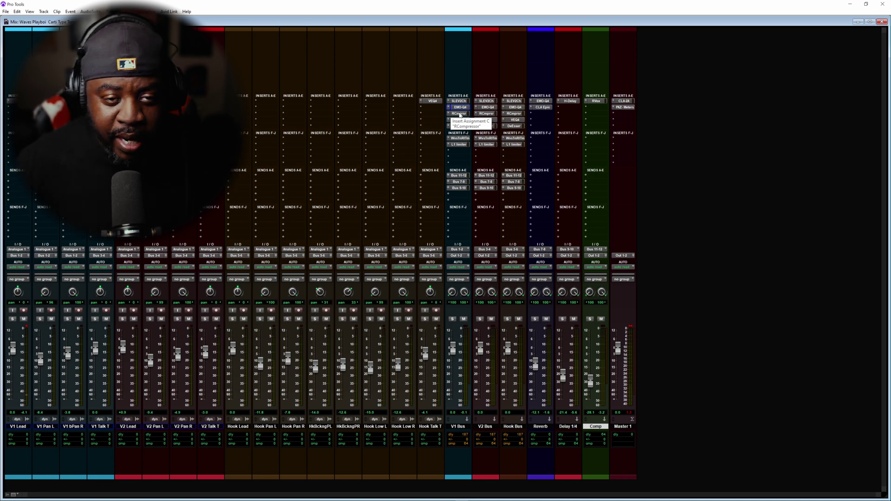
# Bring up the V1 Bus RCompressor plugin for a look, then close its window
pyautogui.click(459, 113)
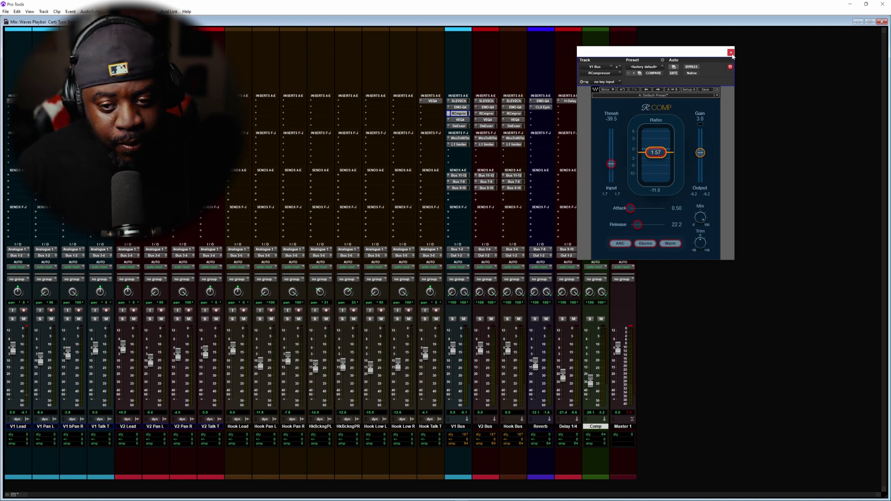
pyautogui.click(731, 53)
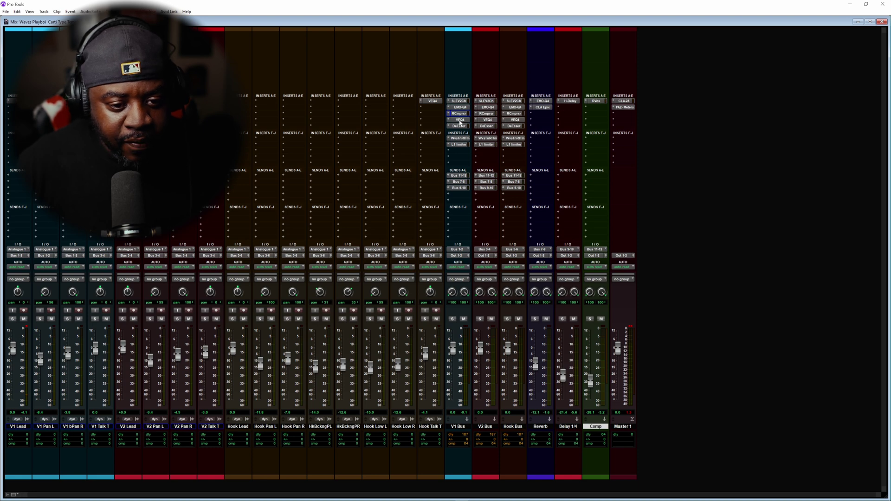
pyautogui.click(460, 120)
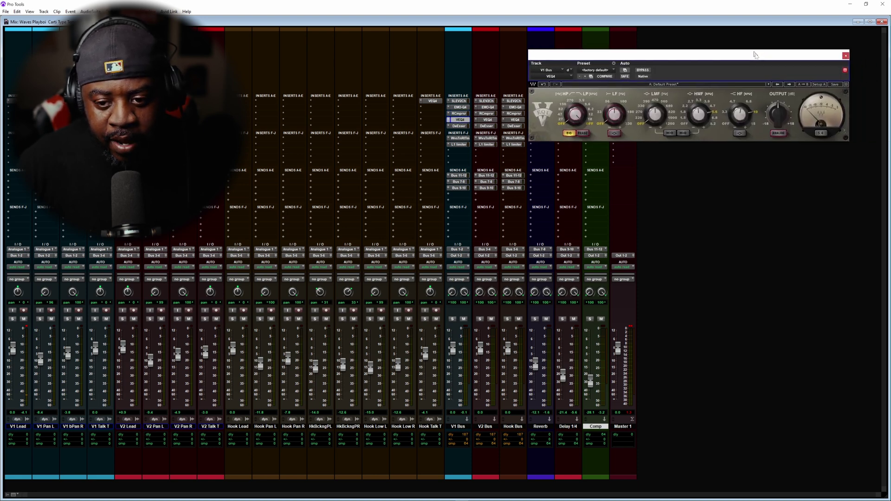
pyautogui.moveTo(742, 116)
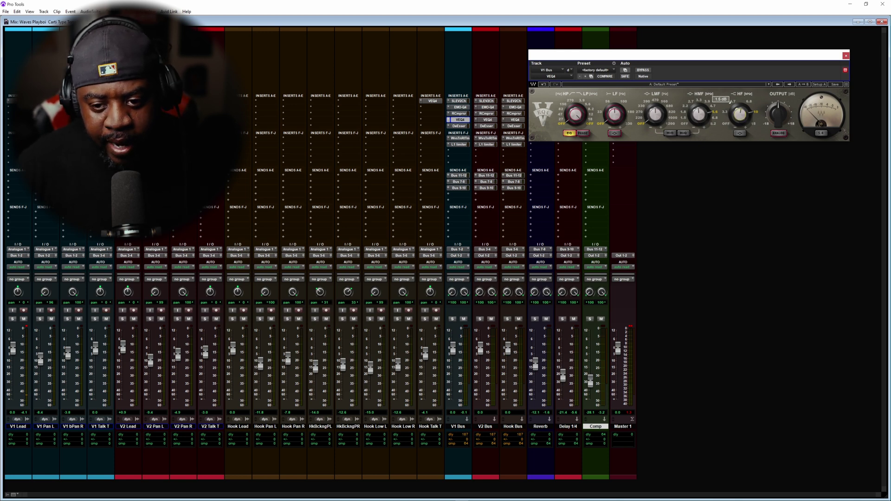
pyautogui.click(845, 56)
pyautogui.click(17, 100)
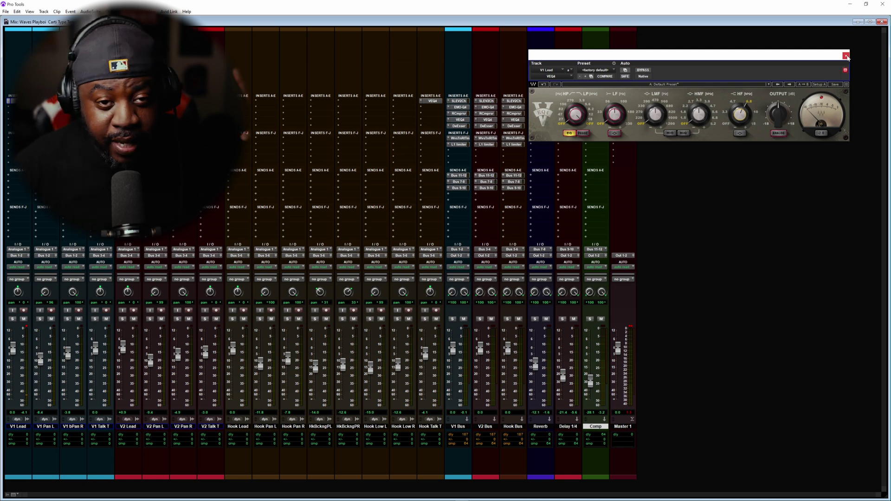
# Close VEQ4, nudge the V1 Bus DeEsser threshold, then bring up Waves Tune Real-Time
pyautogui.click(846, 56)
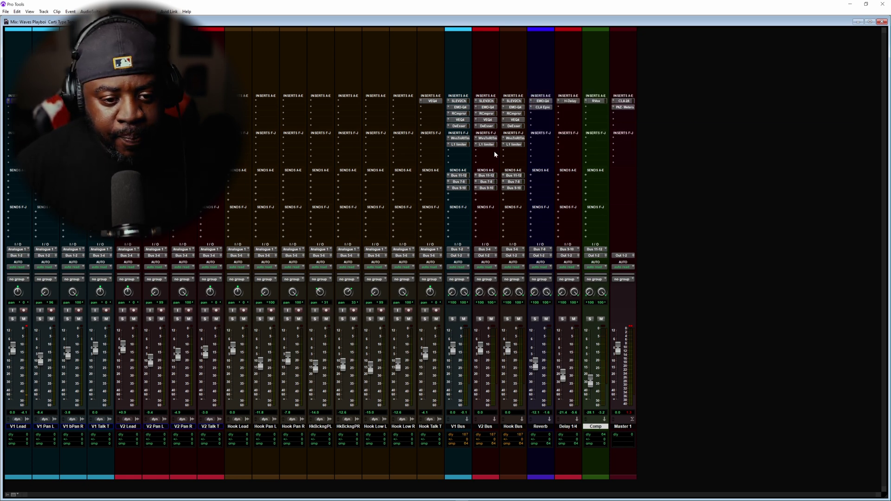
pyautogui.click(458, 126)
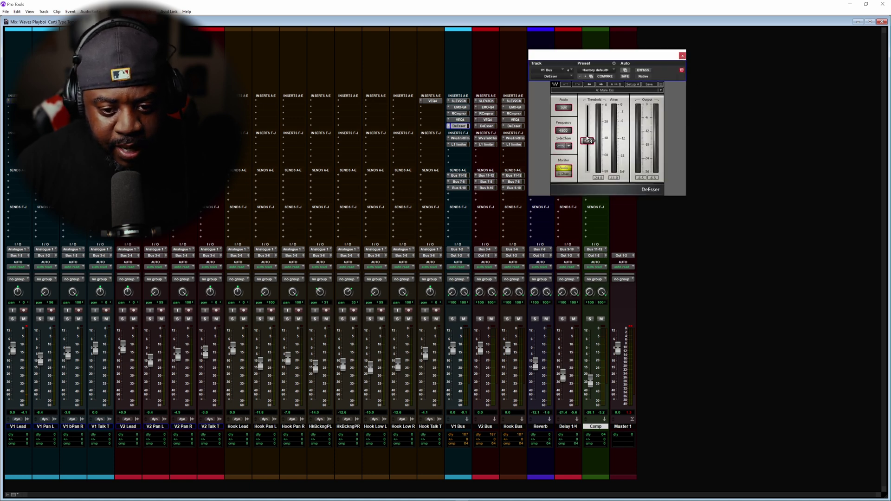
pyautogui.moveTo(588, 141); pyautogui.dragTo(590, 145)
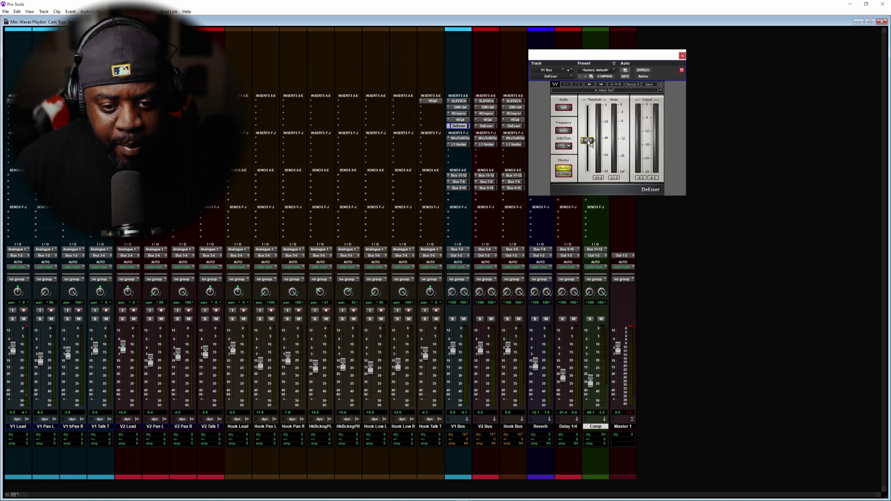
pyautogui.click(683, 56)
pyautogui.click(460, 138)
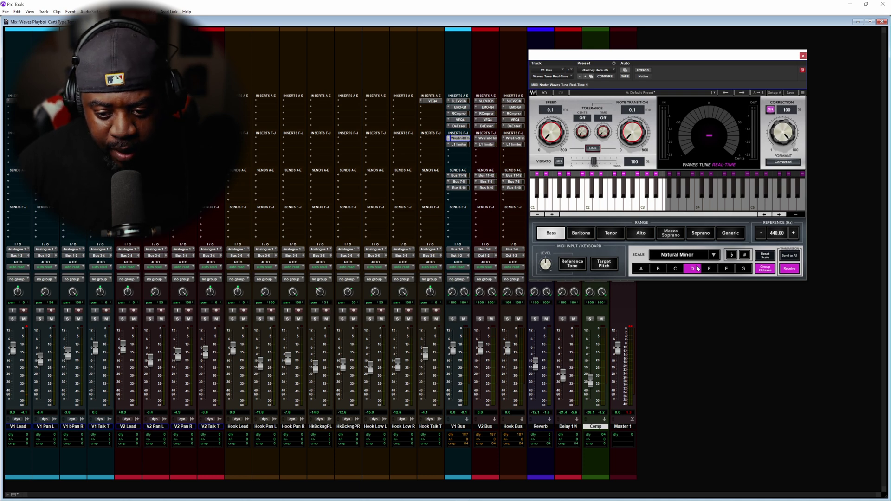
# Toggle the Waves Tune scale sharp and back, keeping D Natural Minor, then close it
pyautogui.click(744, 256)
pyautogui.click(744, 255)
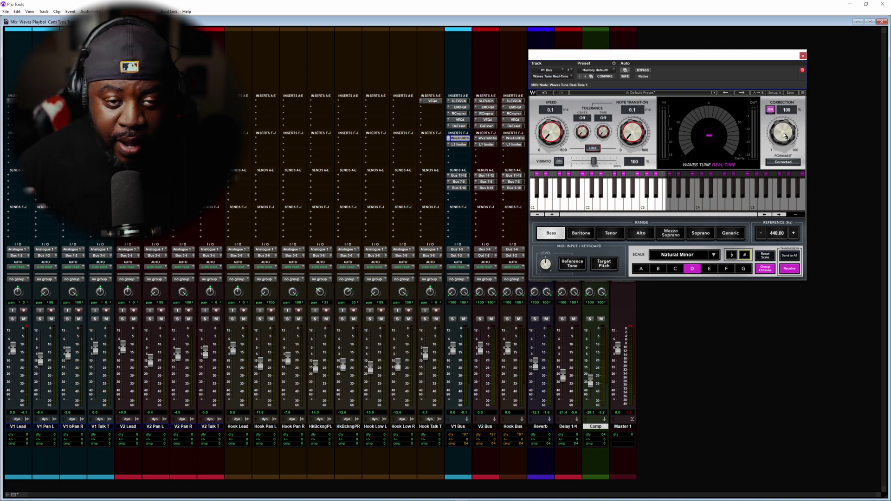
pyautogui.click(804, 55)
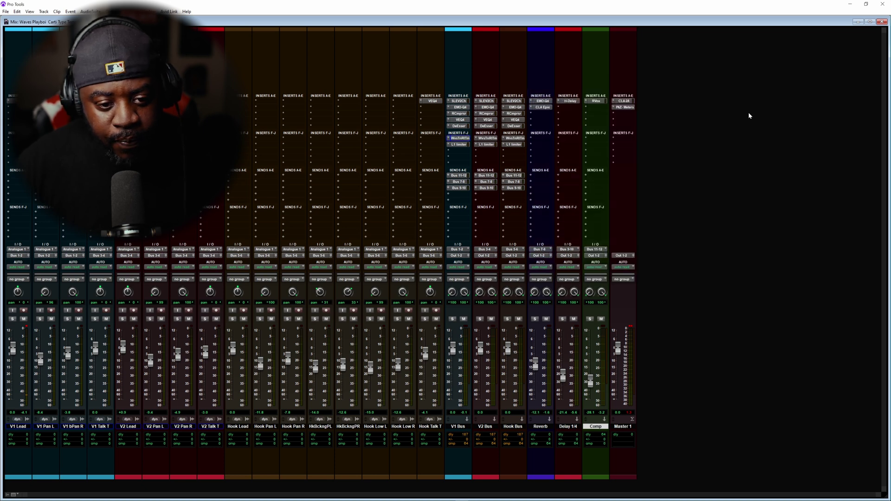
pyautogui.click(458, 145)
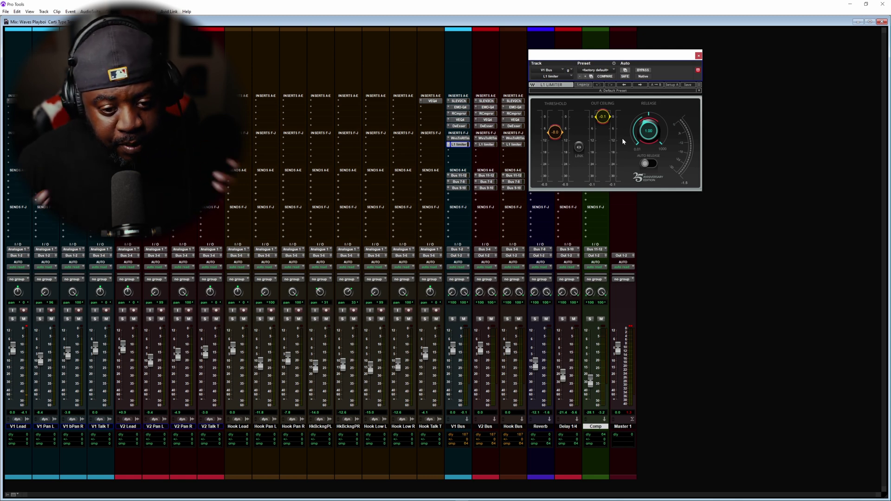
pyautogui.click(699, 56)
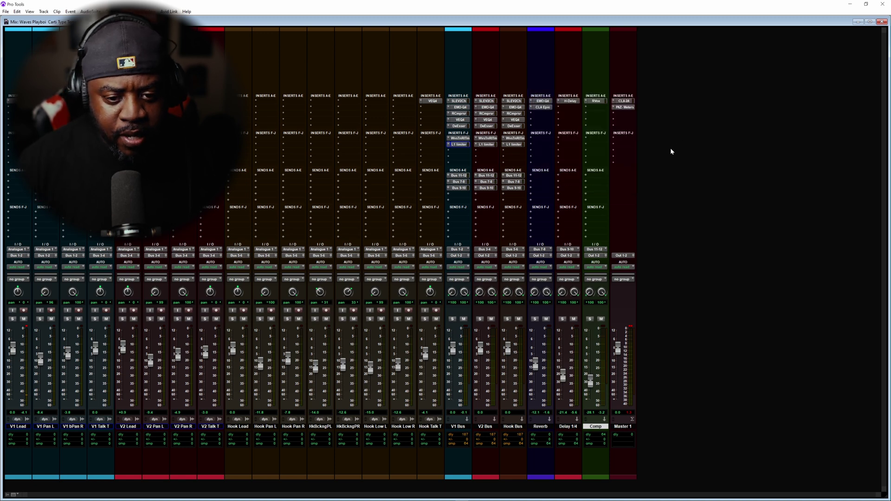
pyautogui.click(543, 107)
# Close CLA Epic, pull the Shure SM7B fader fully down in Audient iD, and hide iD
pyautogui.click(817, 56)
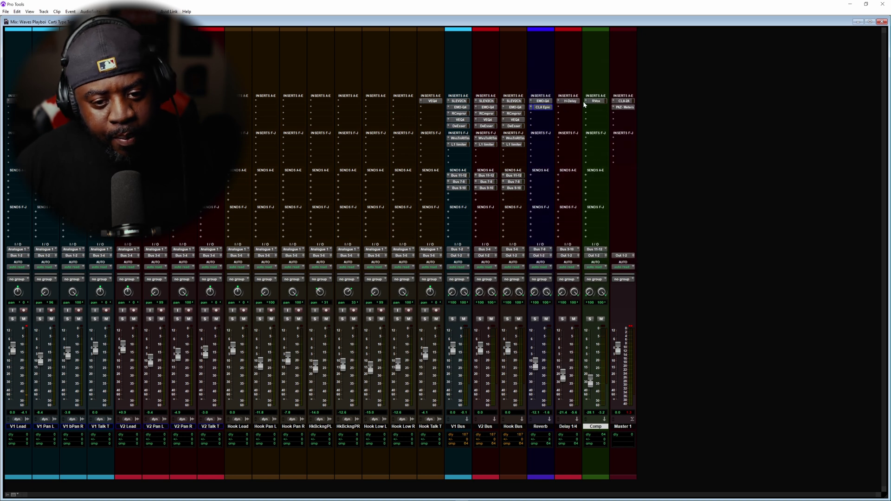
pyautogui.moveTo(433, 499)
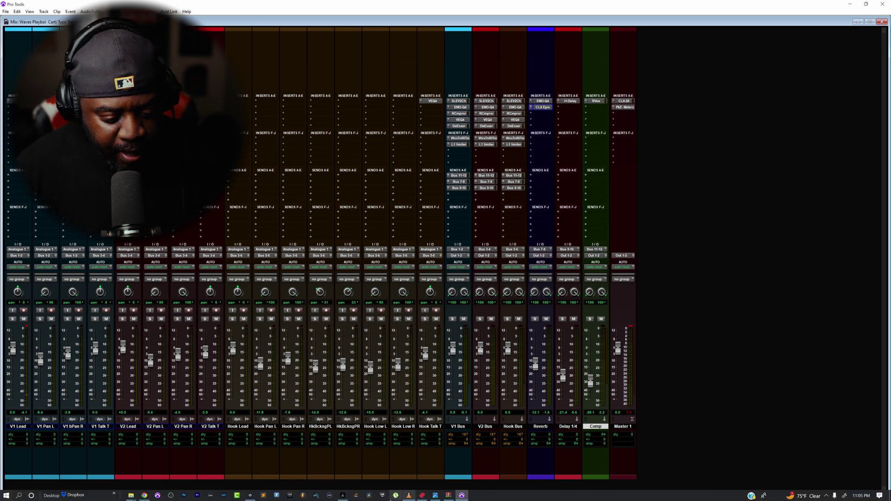
pyautogui.click(250, 495)
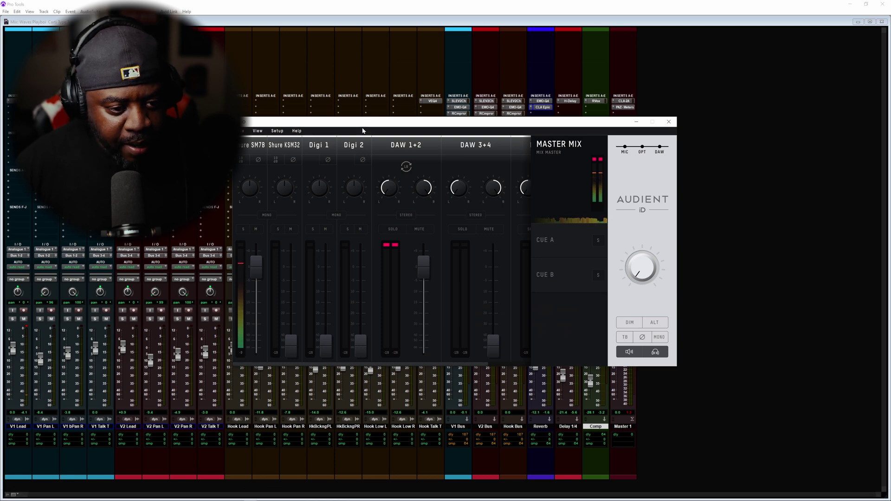
pyautogui.moveTo(320, 121); pyautogui.dragTo(391, 120)
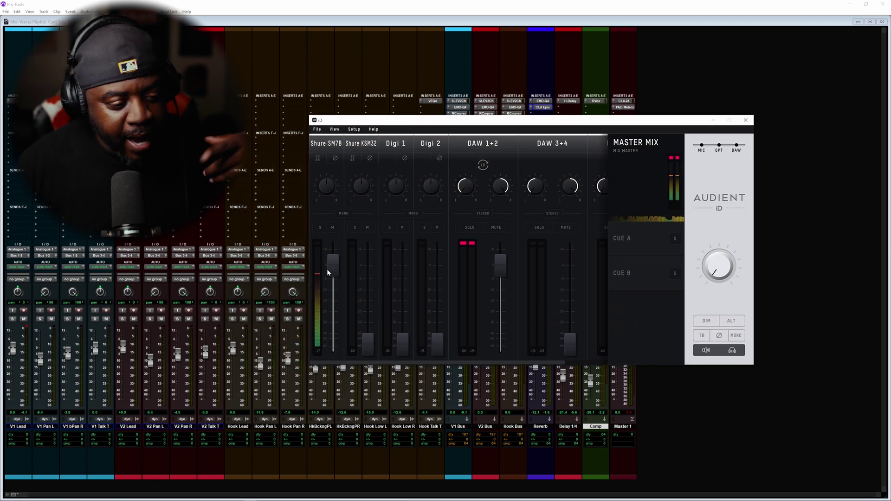
pyautogui.moveTo(332, 271); pyautogui.dragTo(332, 348)
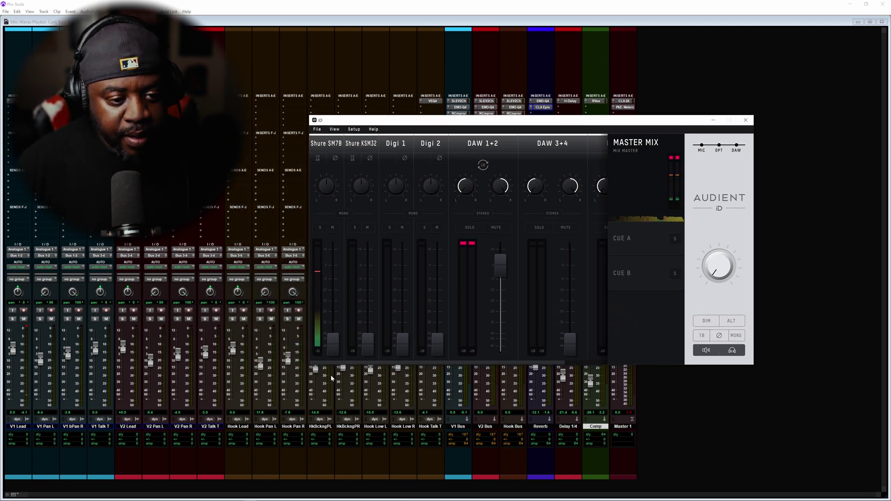
pyautogui.click(714, 121)
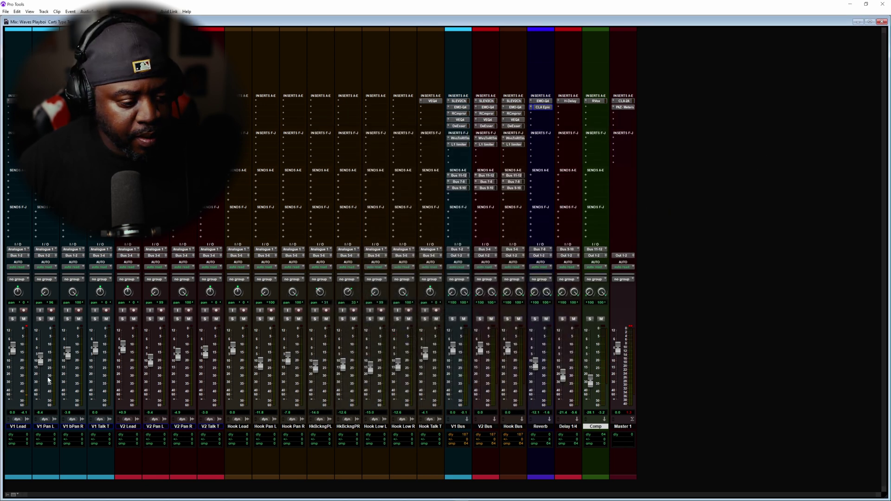
# Enable input monitoring on V1 Lead, then briefly check PRISM Live Studio and minimize it
pyautogui.click(12, 311)
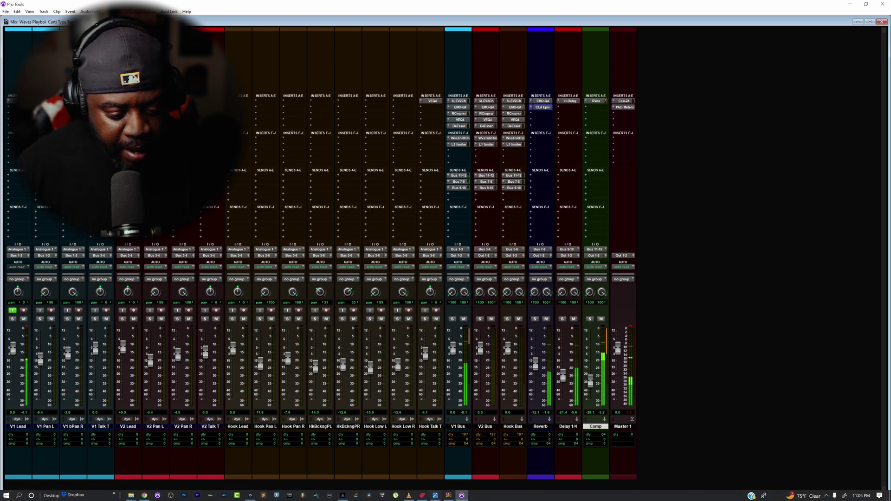
pyautogui.click(343, 495)
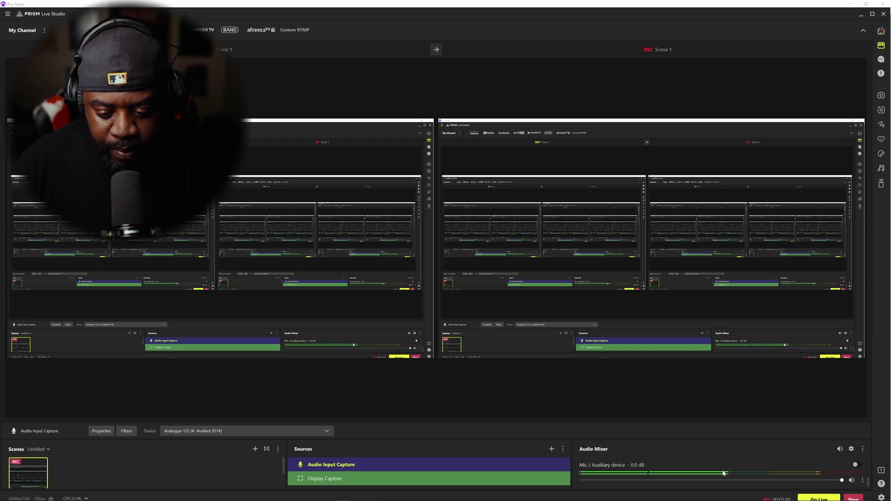
pyautogui.click(860, 14)
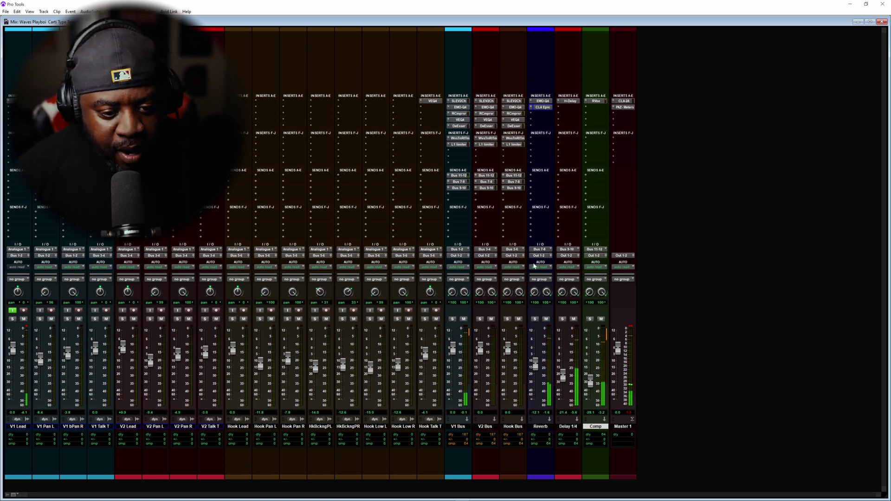
pyautogui.click(459, 139)
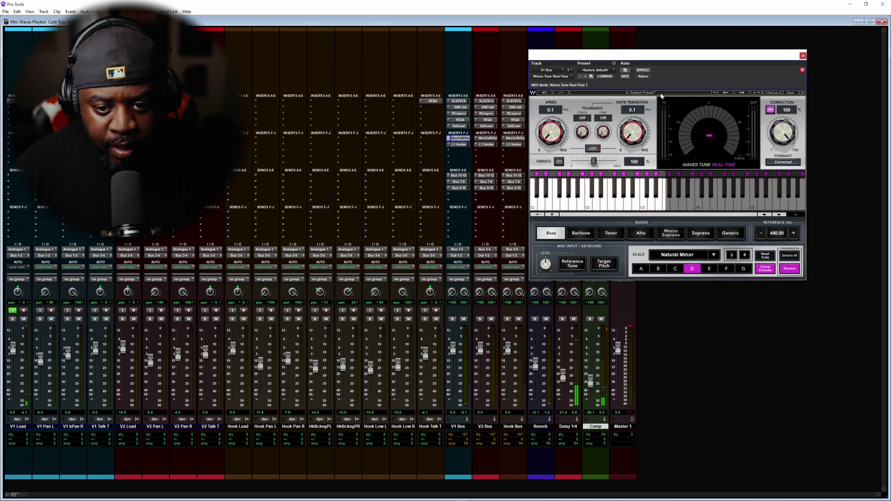
pyautogui.click(803, 55)
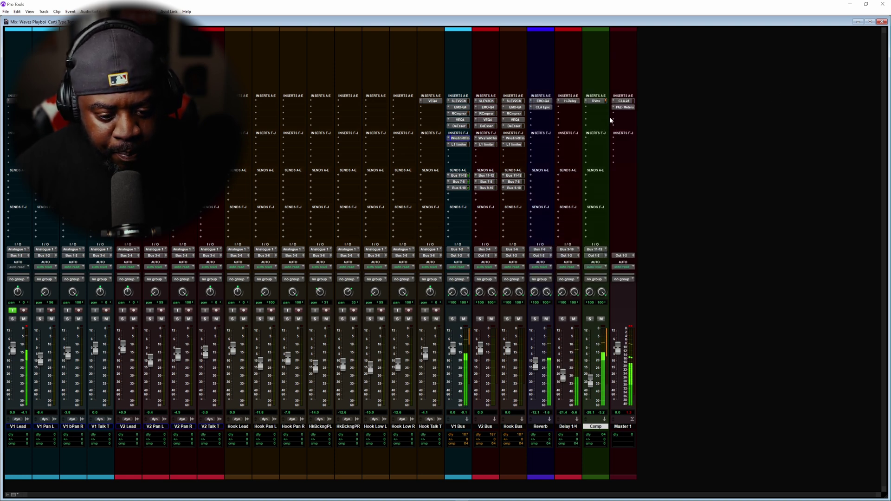
pyautogui.click(458, 139)
pyautogui.click(458, 139)
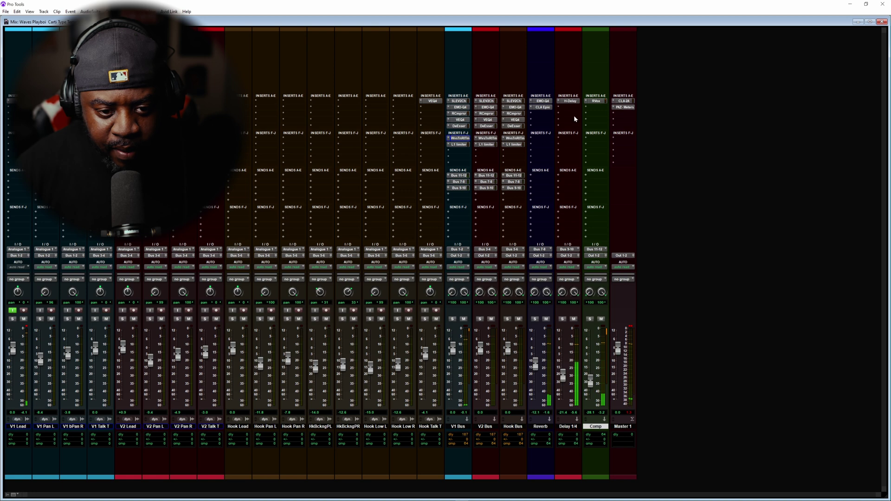
pyautogui.click(458, 138)
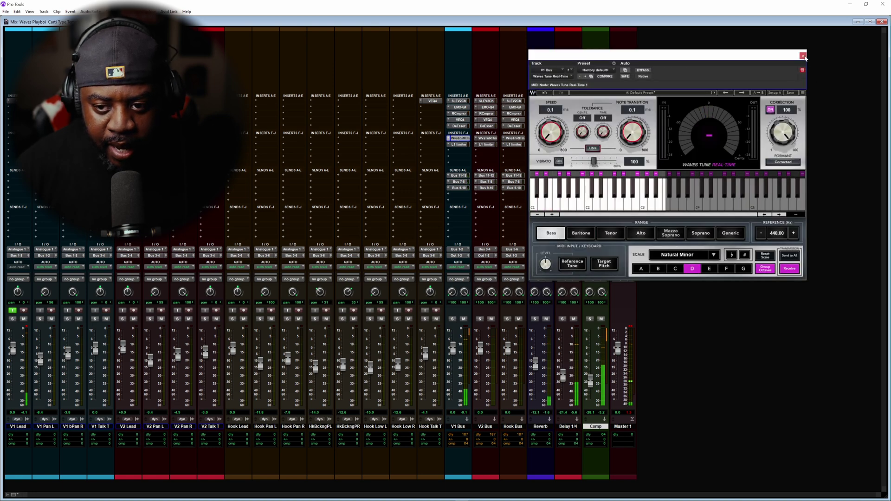
pyautogui.click(803, 56)
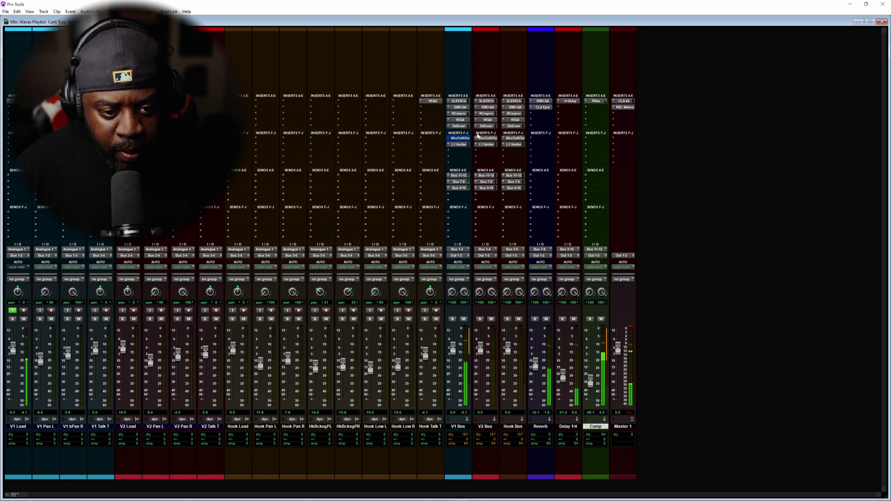
# Lower the Comp track's RVox compression from -28.9 to -29.8 and close the plugin
pyautogui.click(596, 101)
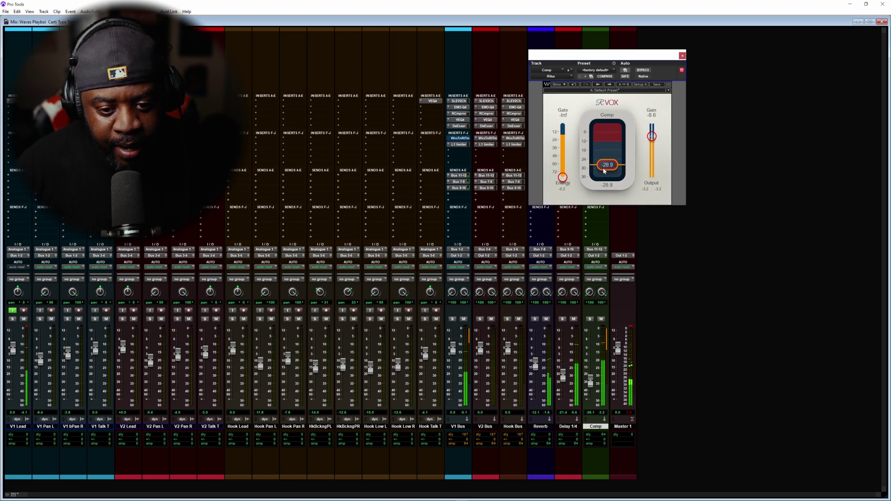
pyautogui.moveTo(607, 165); pyautogui.dragTo(606, 168)
pyautogui.click(682, 56)
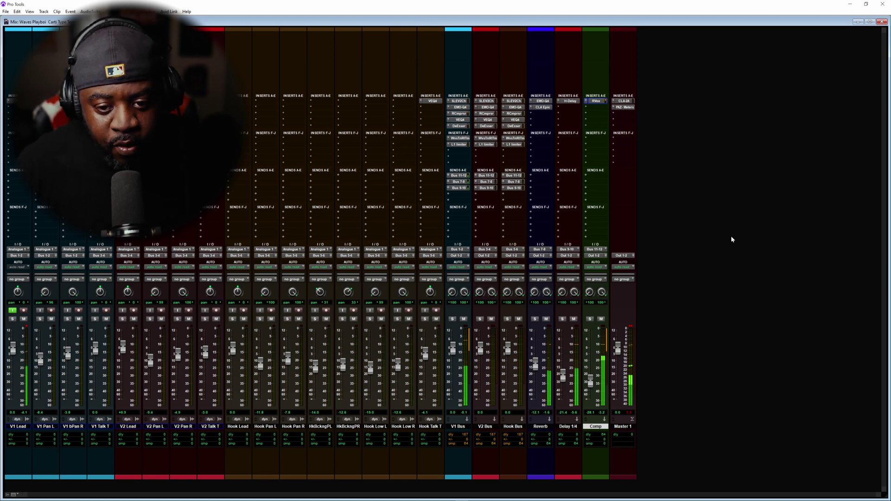
# On Master 1's CLA-2A, set peak reduction to about 35.7 and gain to about 30
pyautogui.click(464, 139)
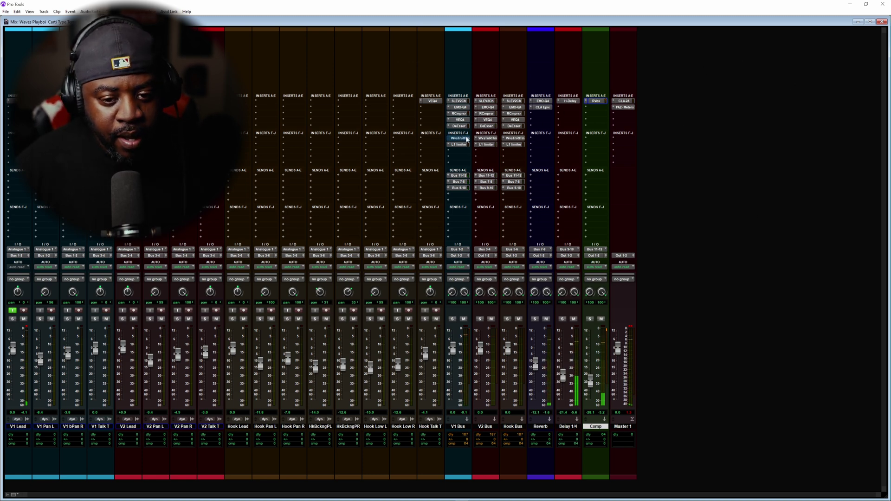
pyautogui.click(624, 102)
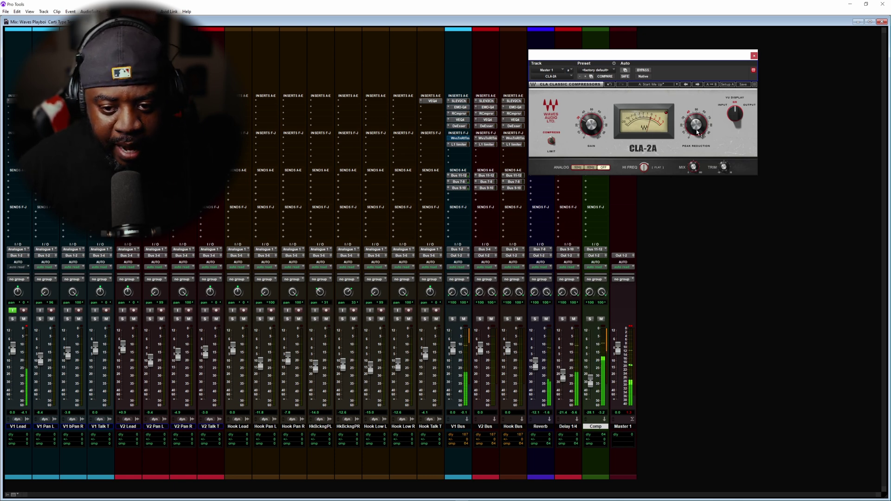
pyautogui.moveTo(696, 128); pyautogui.dragTo(695, 125)
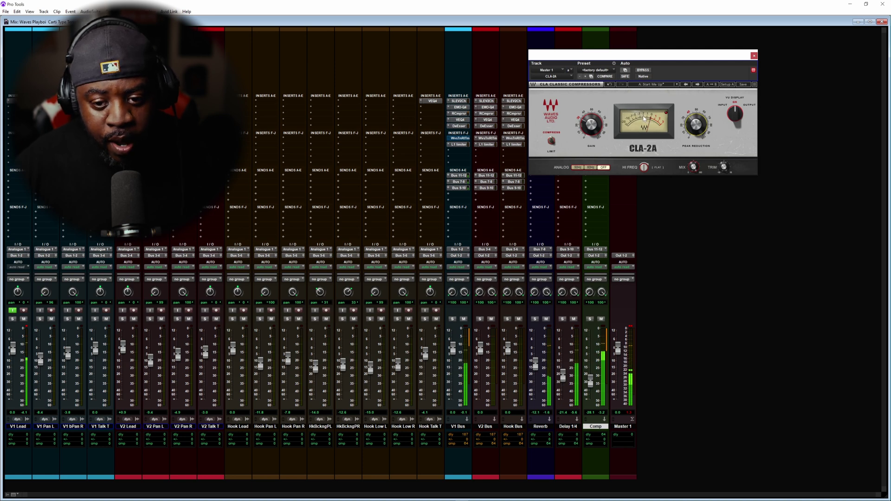
pyautogui.moveTo(693, 129)
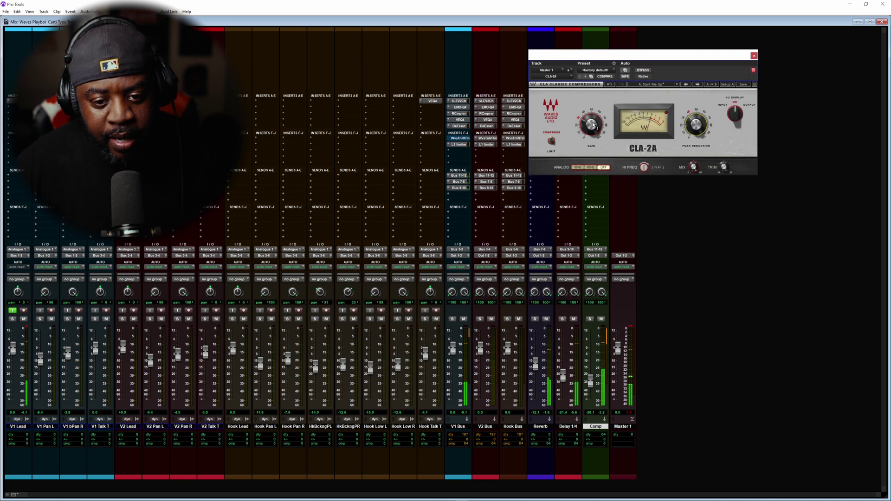
pyautogui.moveTo(597, 128); pyautogui.dragTo(597, 125)
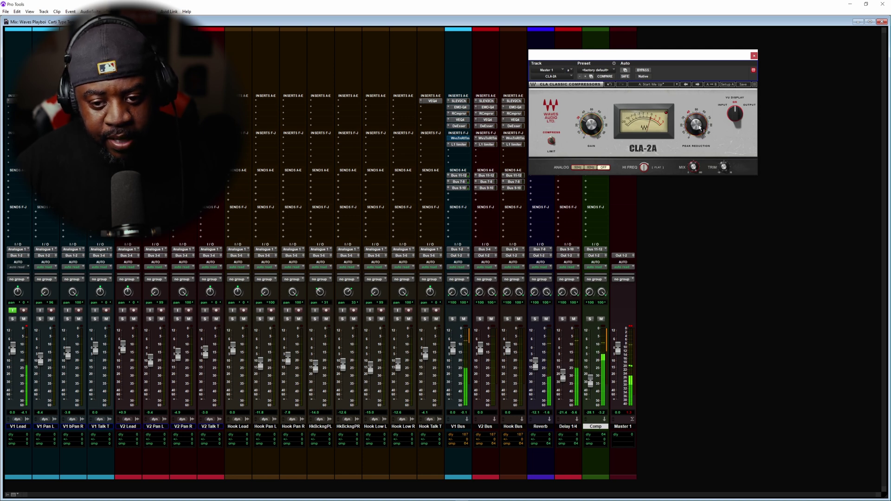
pyautogui.moveTo(703, 124)
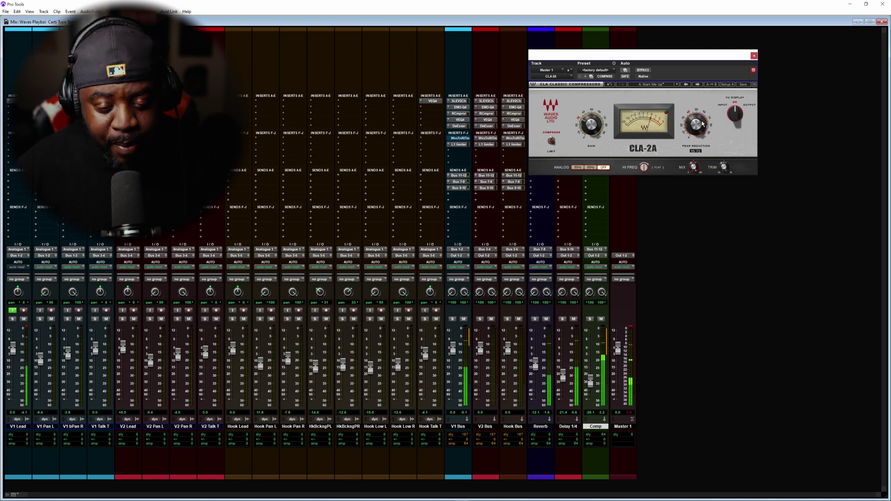
pyautogui.click(754, 55)
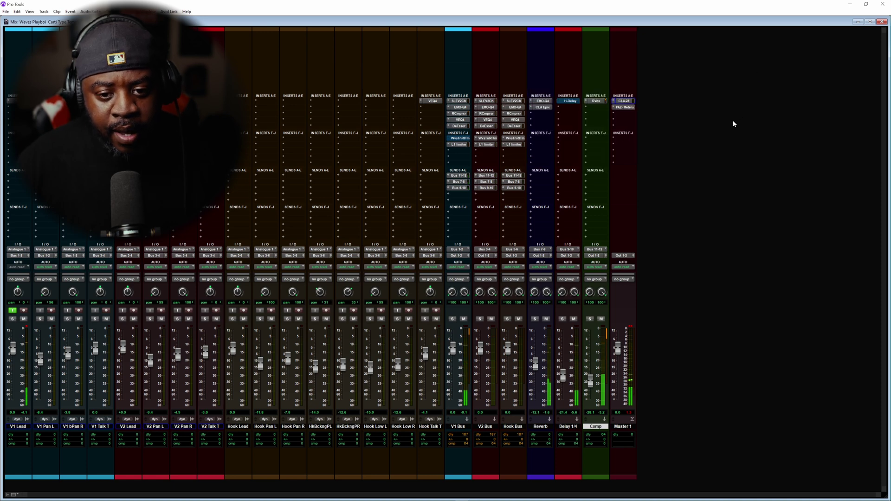